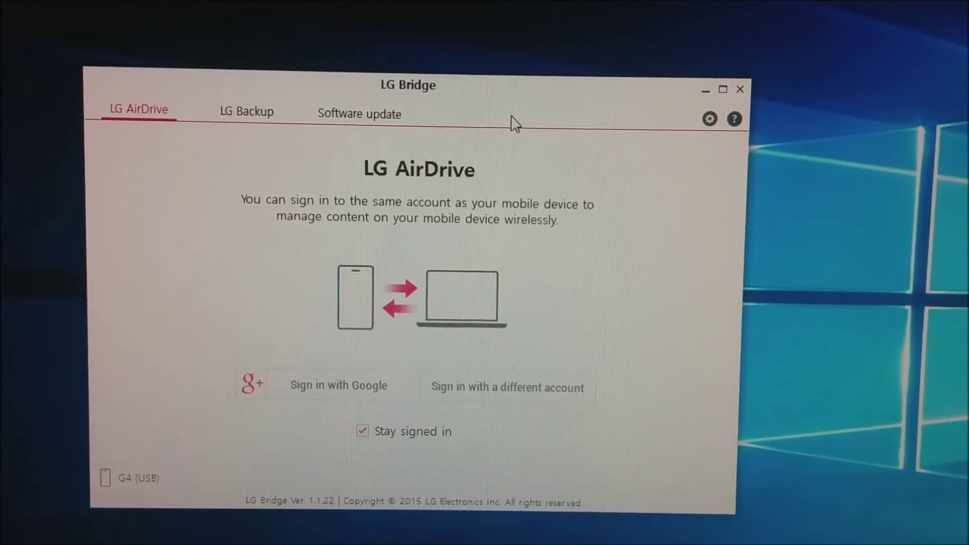
Open LG Bridge's Software update section for the USB-connected G4.
left_click(395, 112)
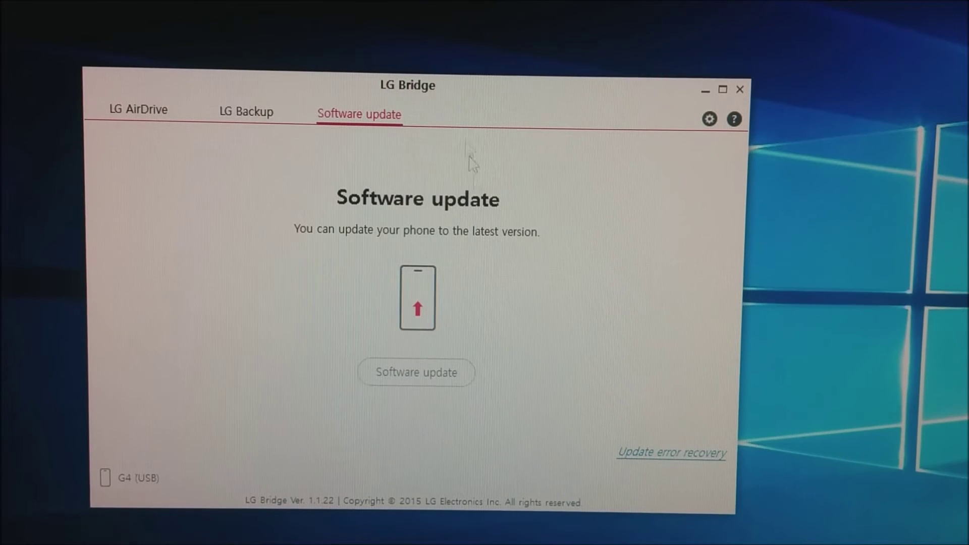
Run the software update check, which finds version H81220E (02.01.2016) for the H812.
left_click(437, 374)
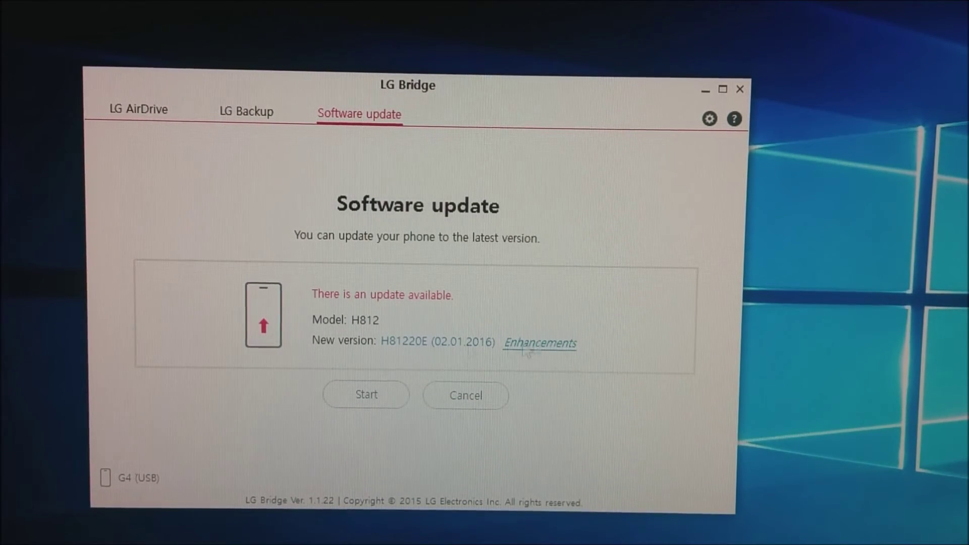
Review the H81220E enhancements, start the update, and tick the Marshmallow warning acknowledgement.
left_click(577, 347)
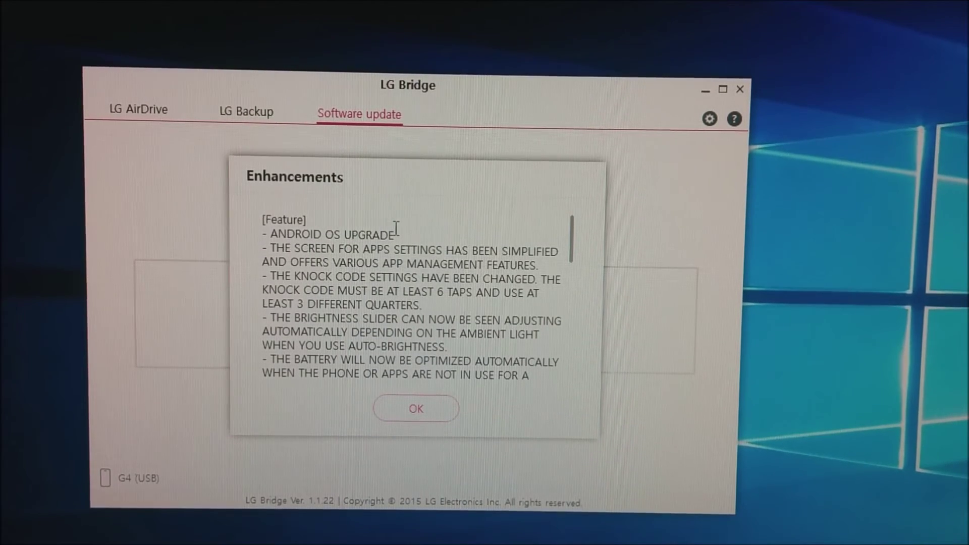
scroll(391, 274, "down", 5)
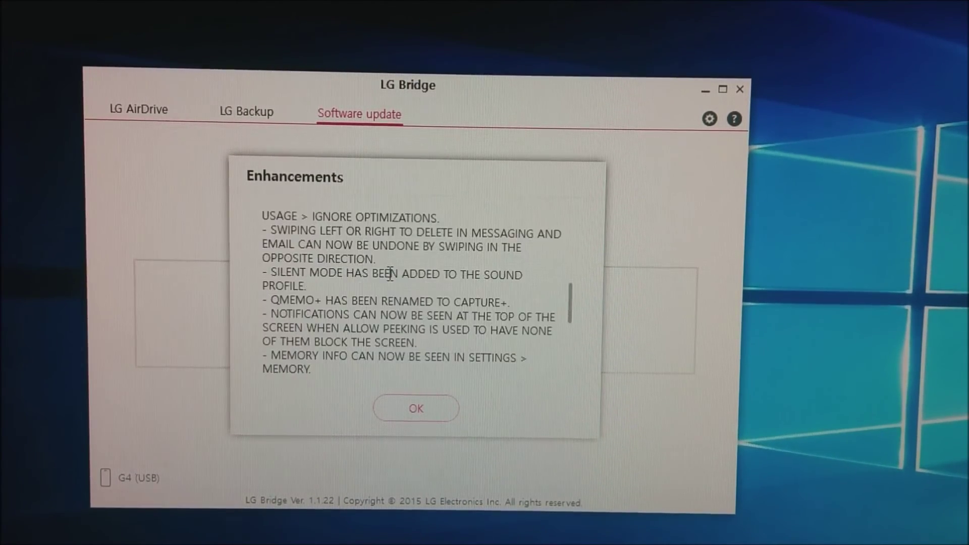
scroll(391, 273, "down", 4)
scroll(391, 273, "up", 5)
scroll(417, 318, "up", 6)
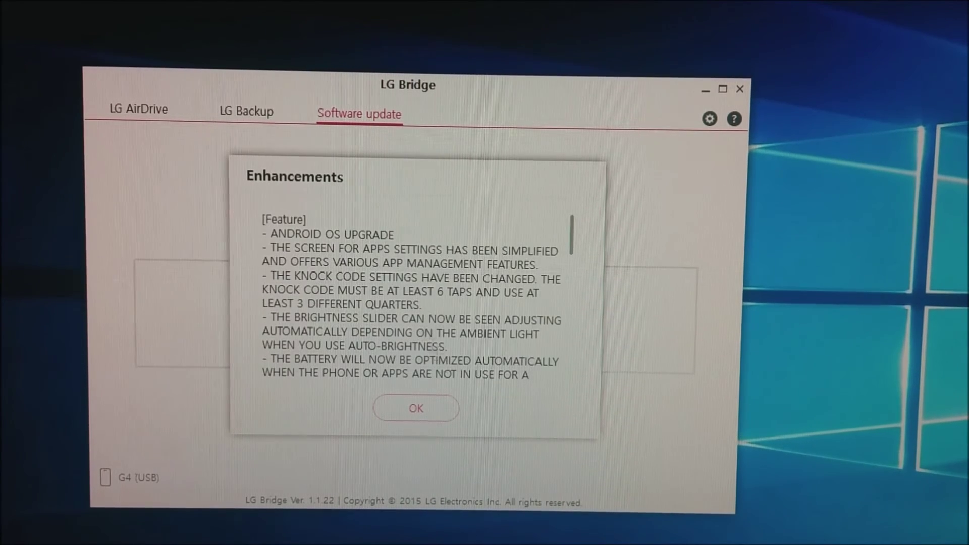
left_click(442, 416)
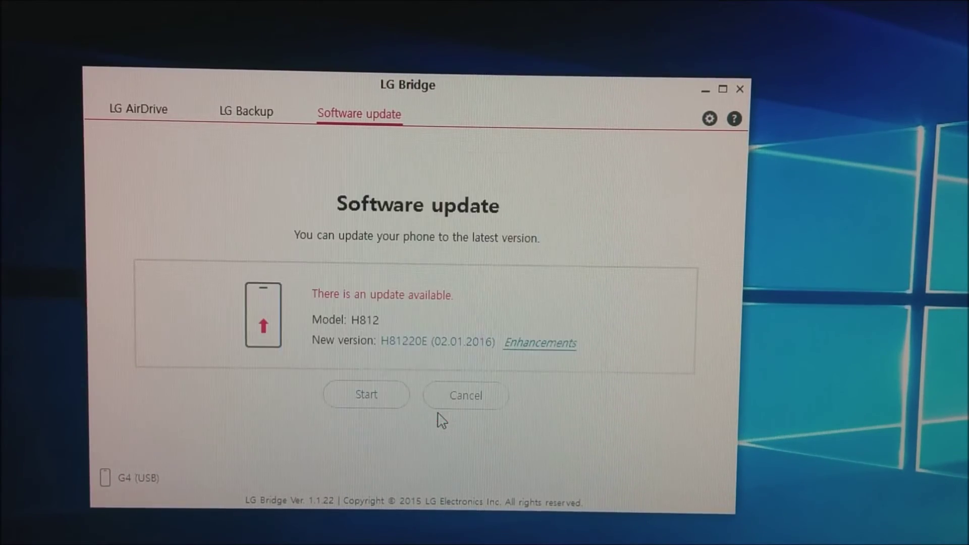
left_click(379, 402)
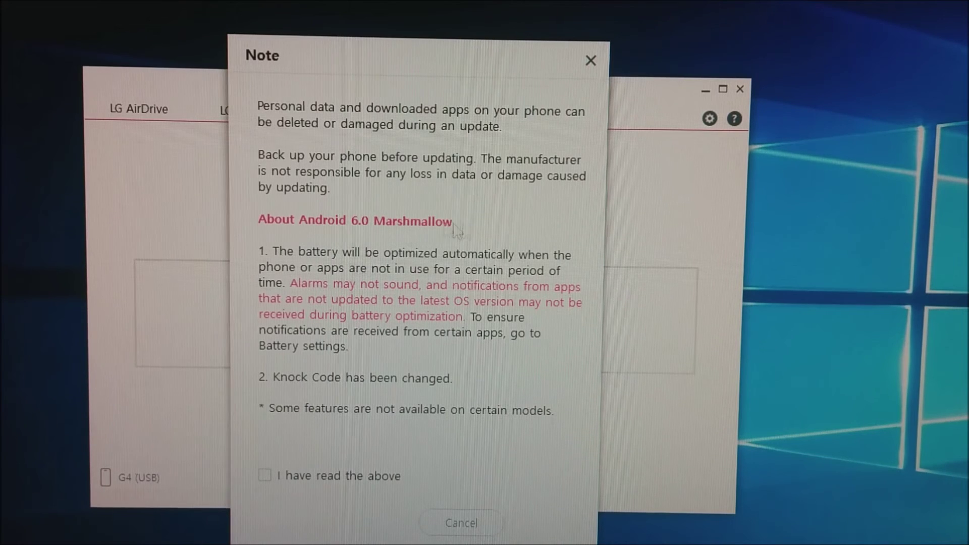
left_click(341, 477)
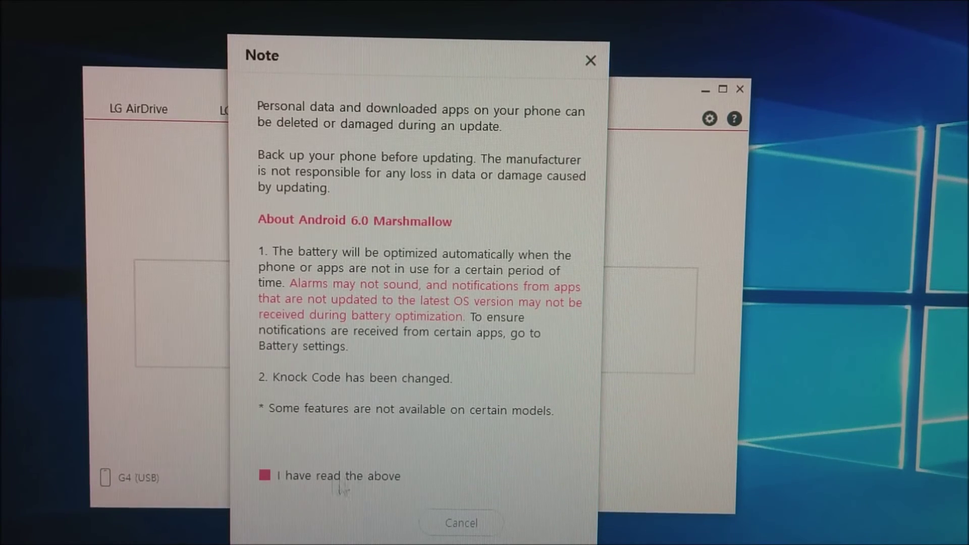
Confirm the note so LG Bridge begins preparing the 1.52GB H81220E update.
left_click(371, 523)
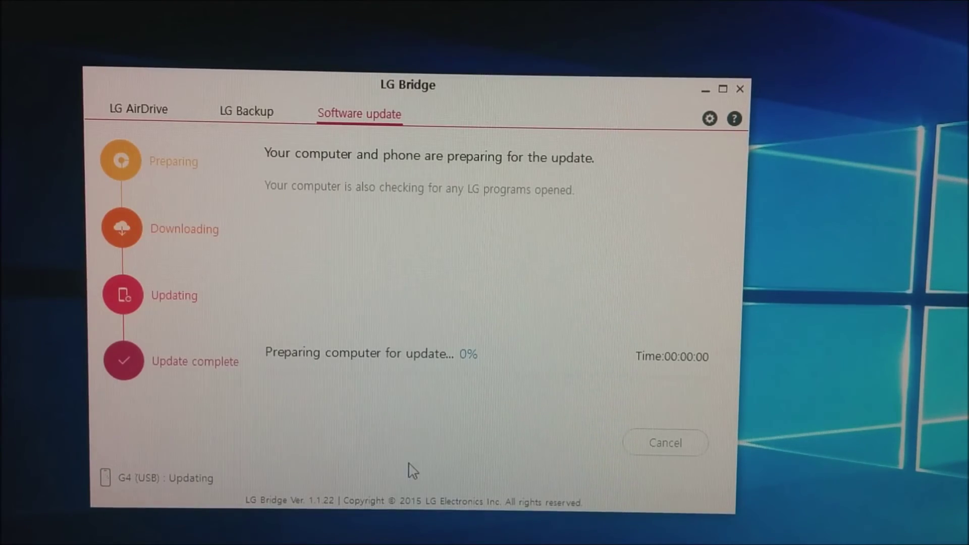